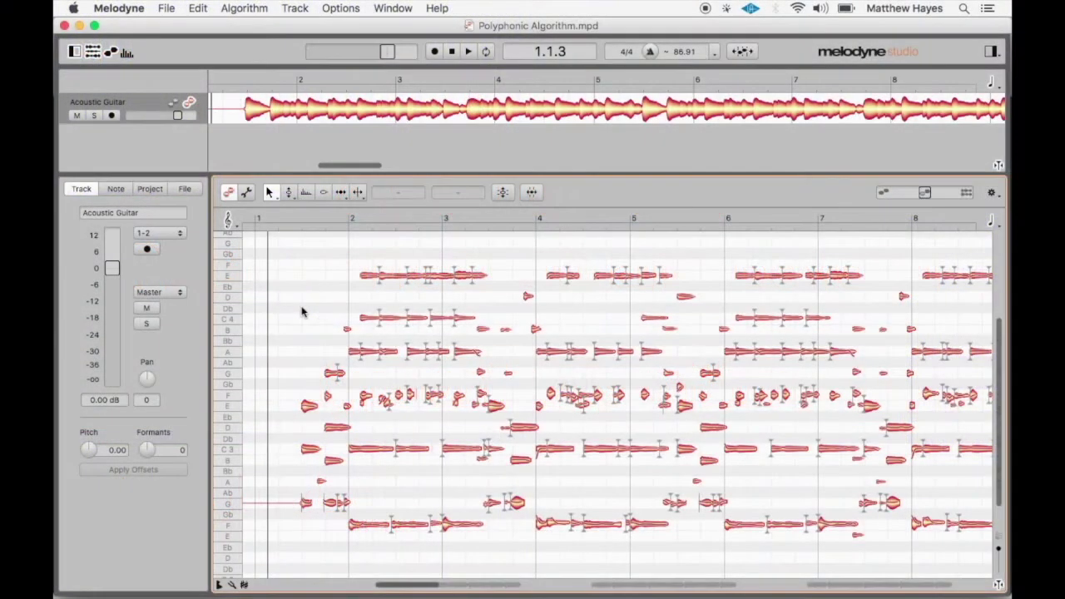
Review the note detection algorithm list and keep Polyphonic Decay selected.
{"action": "left_click", "coordinate": [302, 311]}
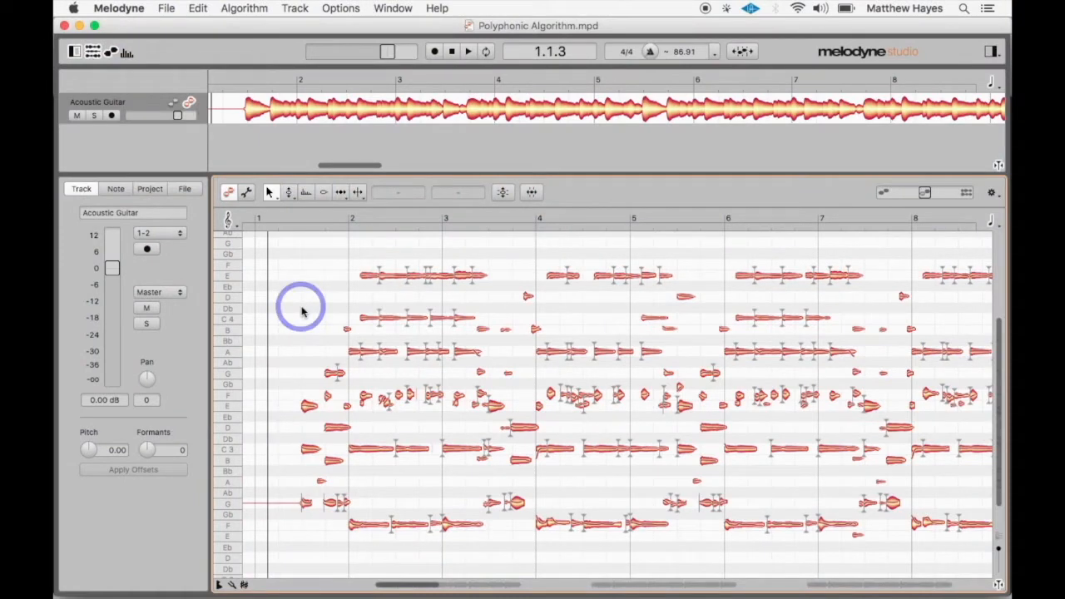
{"action": "left_click", "coordinate": [302, 311]}
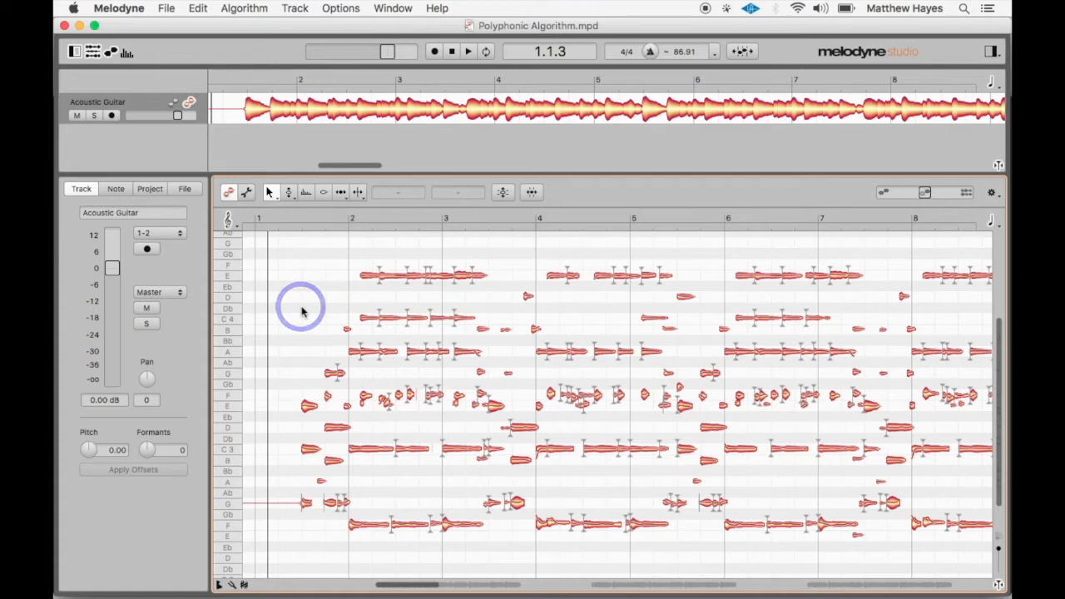
{"action": "left_click", "coordinate": [243, 8]}
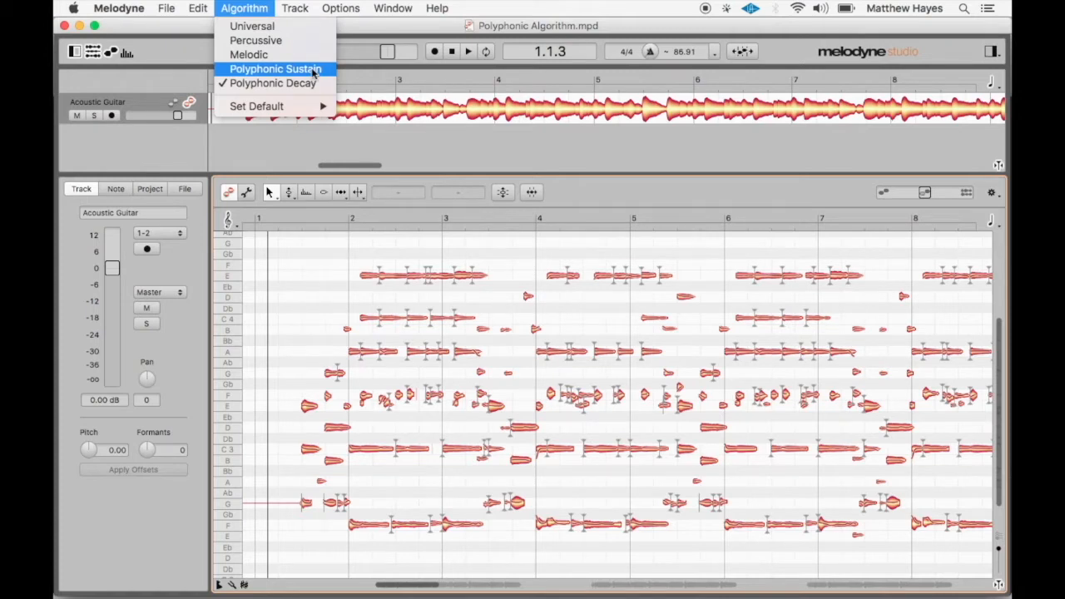
{"action": "left_click", "coordinate": [416, 38]}
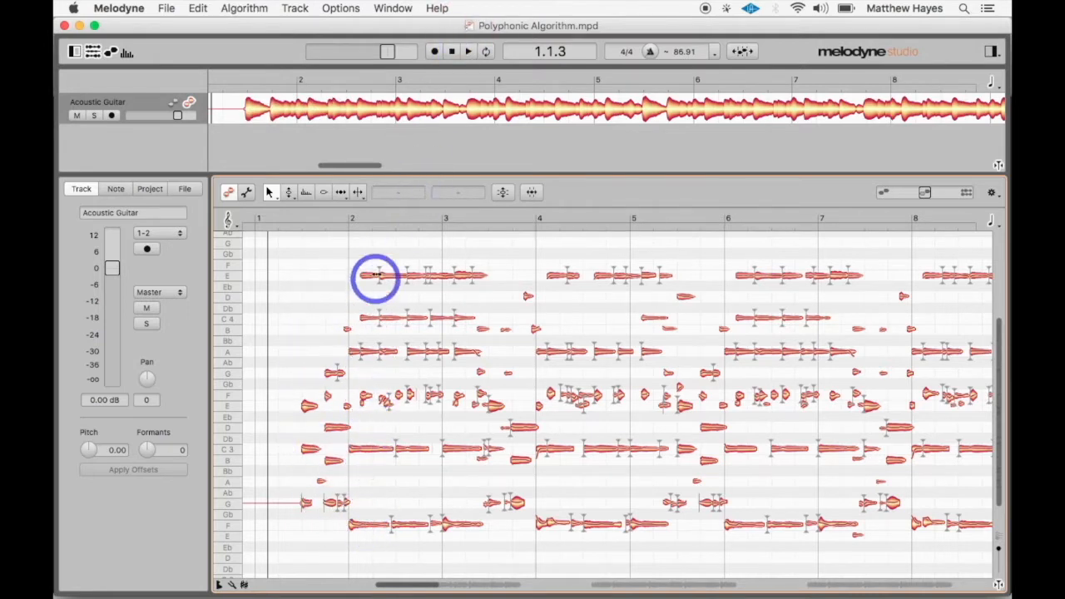
Play the guitar recording from the start and stop partway through bar 5.
{"action": "left_click", "coordinate": [469, 51]}
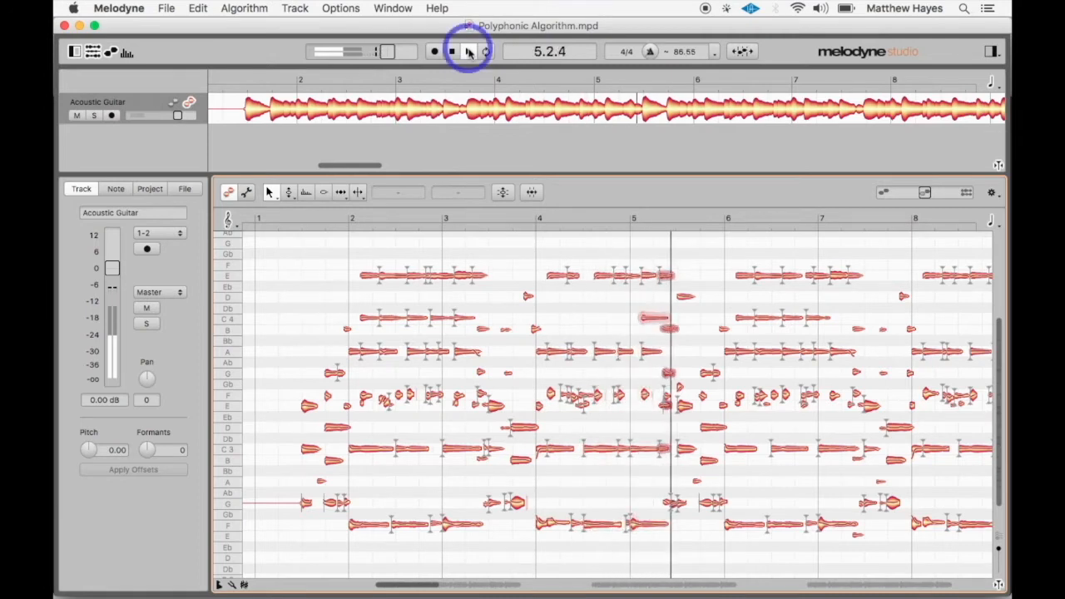
{"action": "key", "text": "space"}
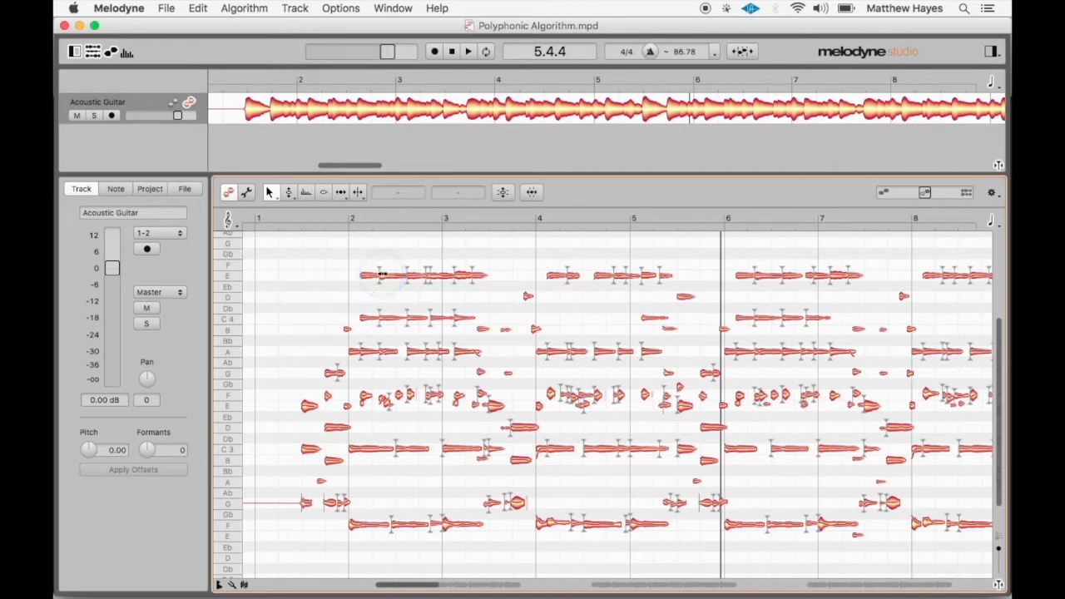
Restart playback, then audition the chord's low F, C3 and F3 notes in bar 2.
{"action": "double_click", "coordinate": [381, 273]}
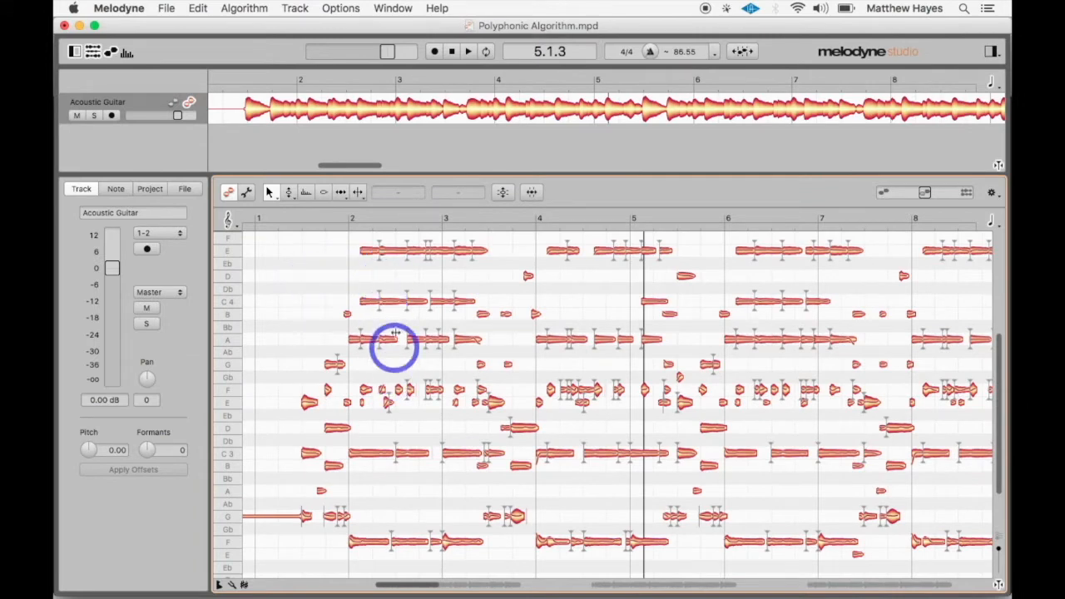
{"action": "left_click", "coordinate": [375, 545]}
{"action": "left_click", "coordinate": [372, 454]}
{"action": "left_click", "coordinate": [366, 390]}
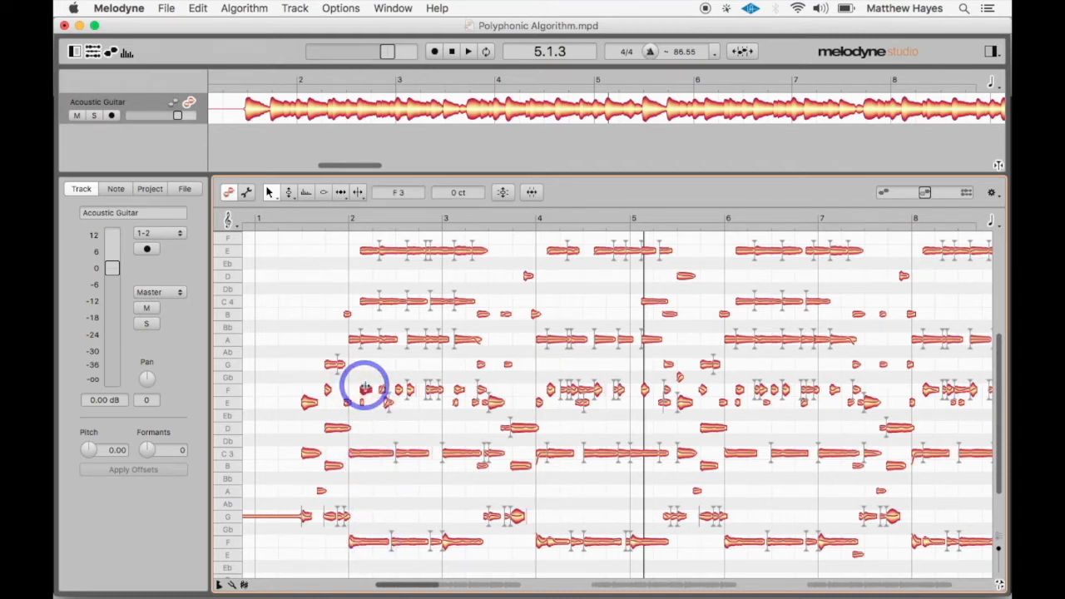
Audition the chord's C4 and top E4 notes, then clear the selection.
{"action": "left_click", "coordinate": [370, 341]}
{"action": "left_click", "coordinate": [366, 303]}
{"action": "left_click", "coordinate": [370, 250]}
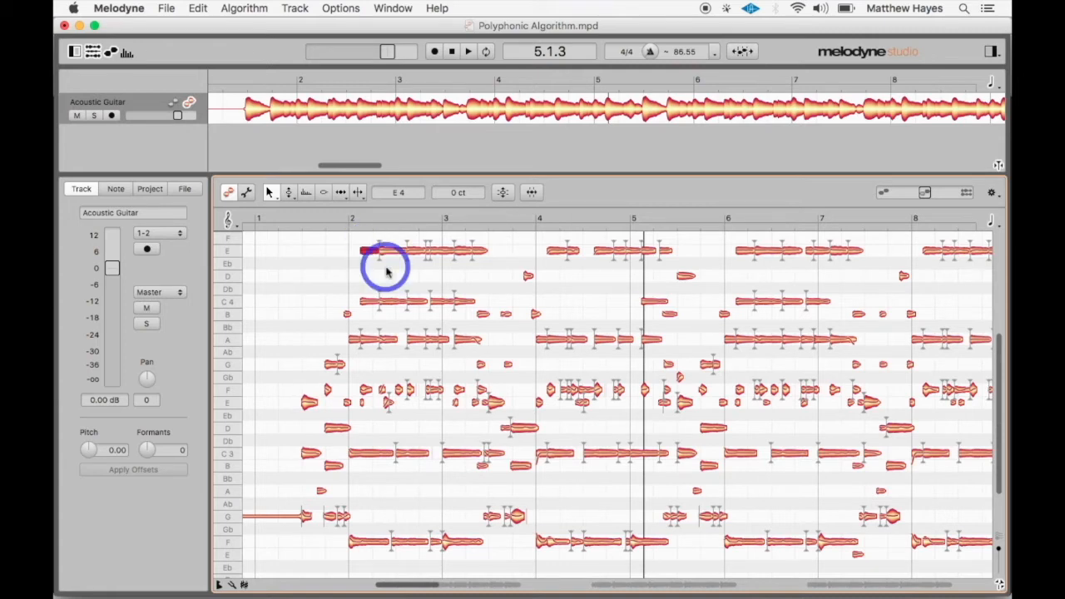
{"action": "scroll", "coordinate": [387, 271], "scroll_direction": "up", "scroll_amount": 2}
{"action": "scroll", "coordinate": [386, 270], "scroll_direction": "down", "scroll_amount": 3}
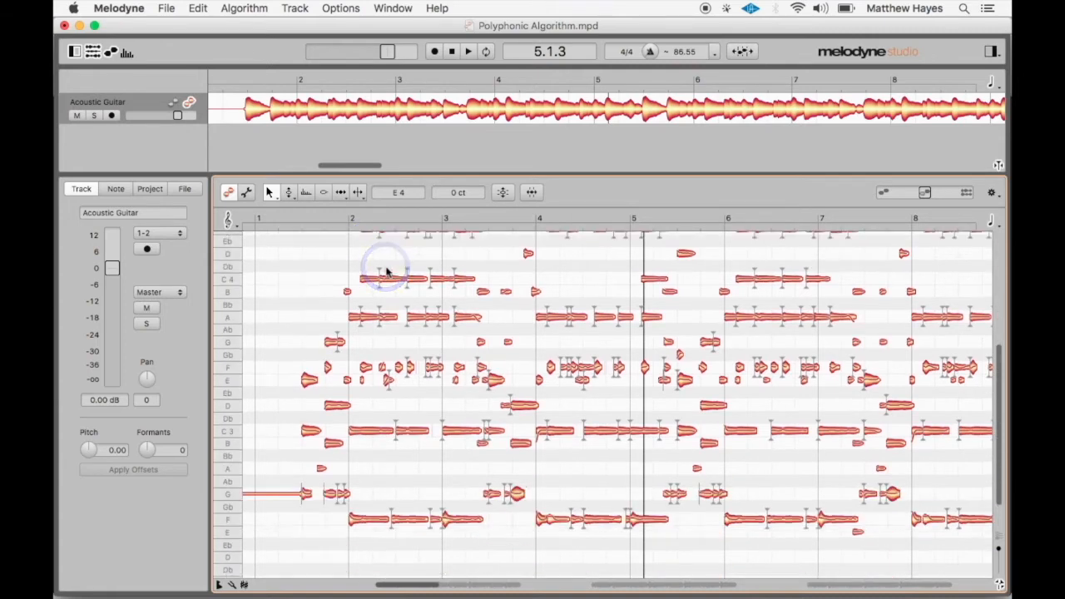
{"action": "scroll", "coordinate": [387, 271], "scroll_direction": "up", "scroll_amount": 2}
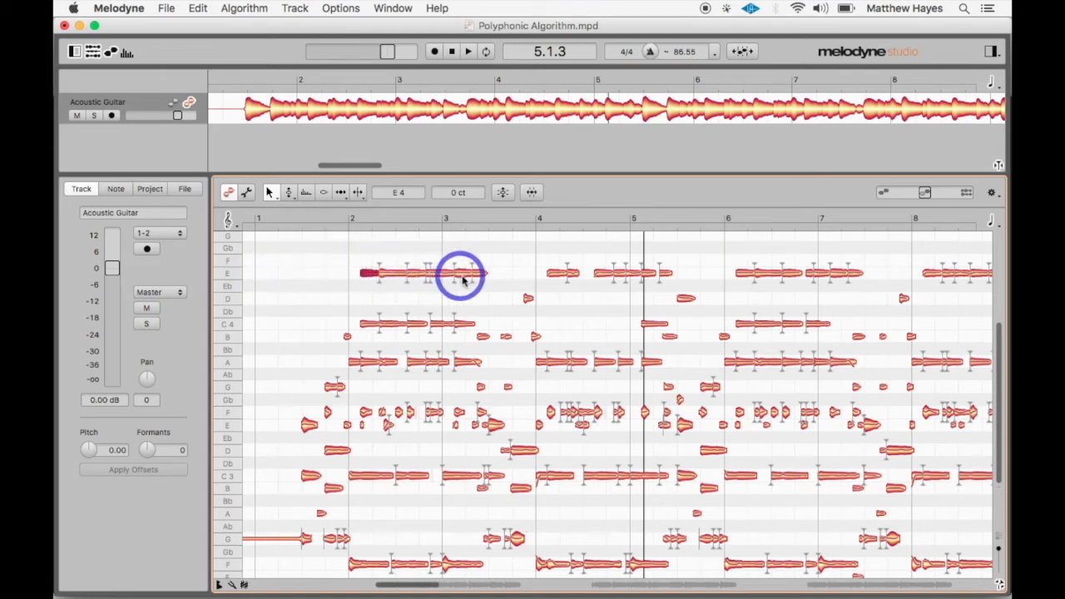
{"action": "left_click", "coordinate": [360, 258]}
{"action": "left_click_drag", "start_coordinate": [360, 258], "coordinate": [491, 283]}
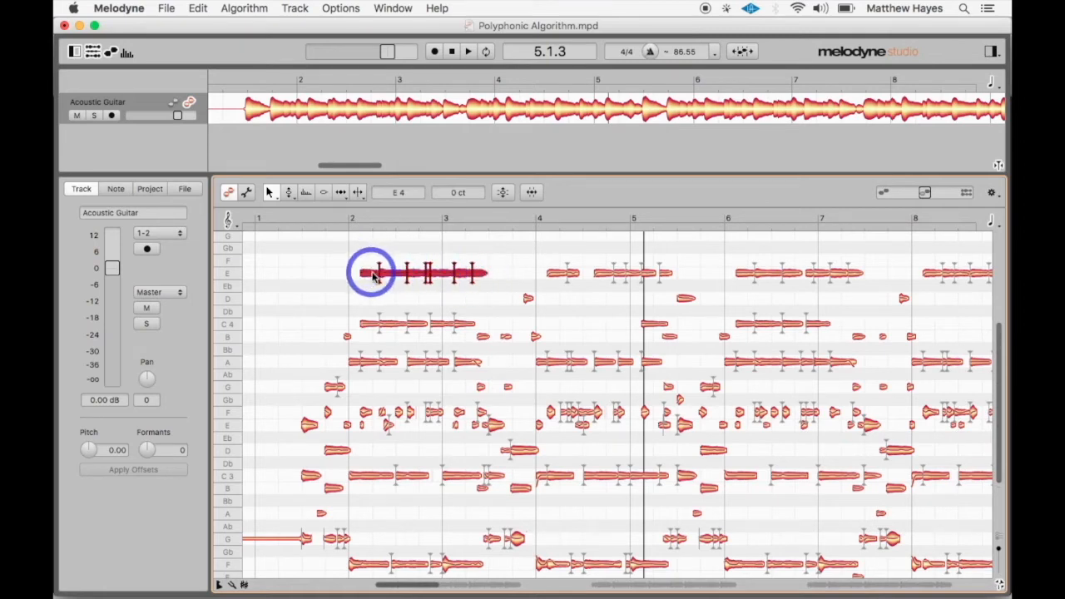
{"action": "left_click", "coordinate": [372, 275]}
{"action": "left_click_drag", "start_coordinate": [372, 268], "coordinate": [372, 261]}
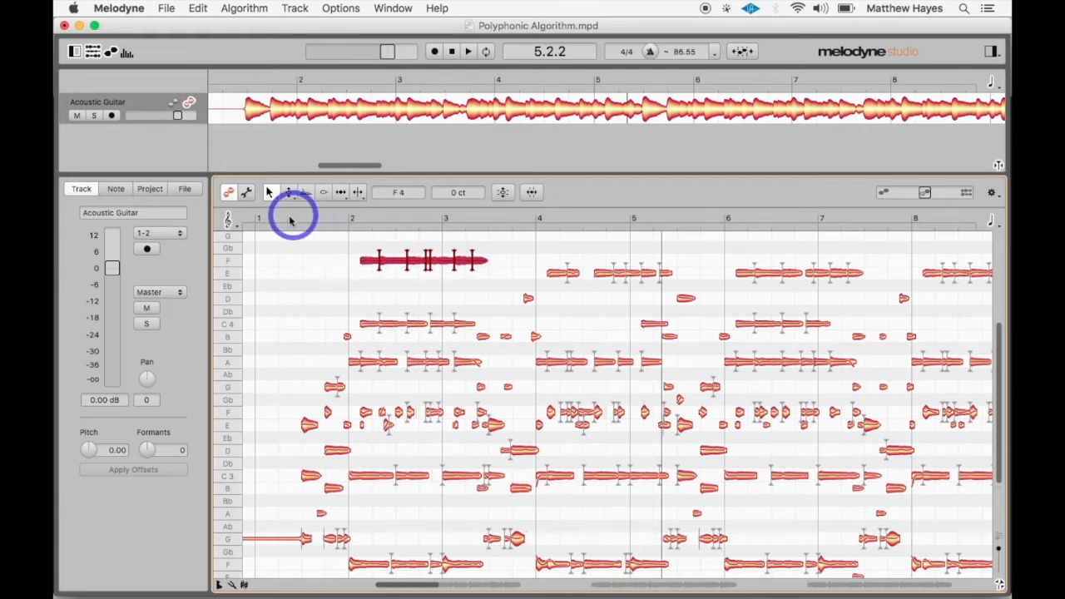
{"action": "double_click", "coordinate": [274, 219]}
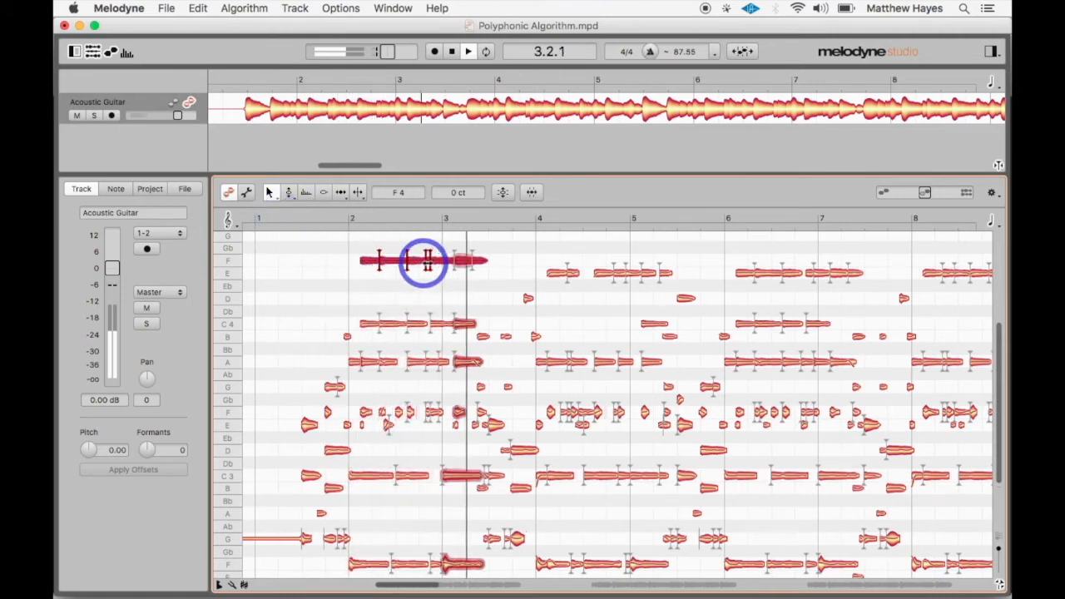
{"action": "key", "text": "space"}
{"action": "key", "text": "super+z"}
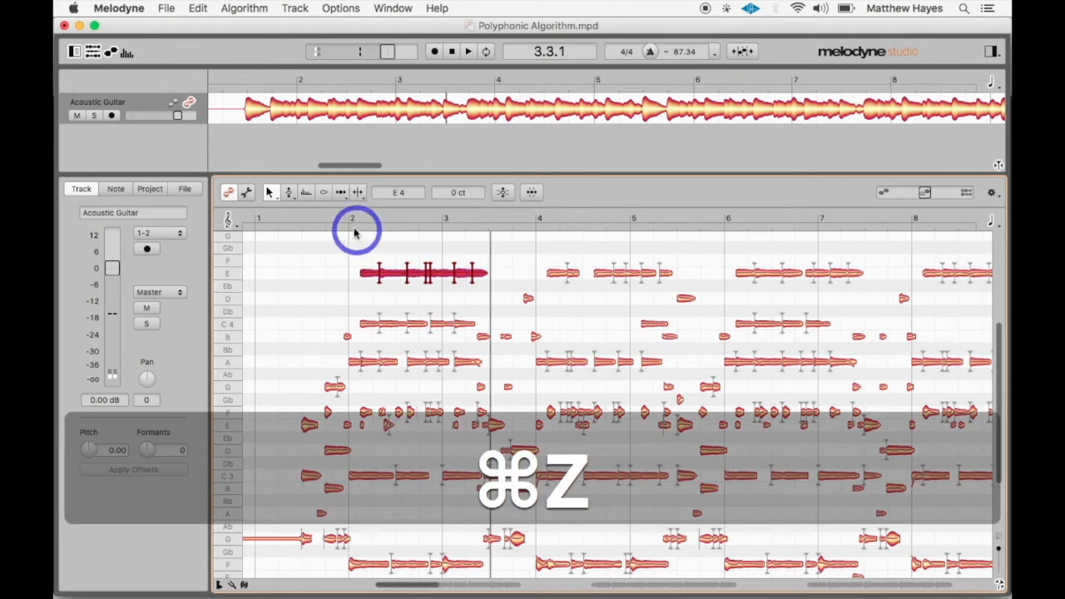
{"action": "left_click", "coordinate": [325, 219]}
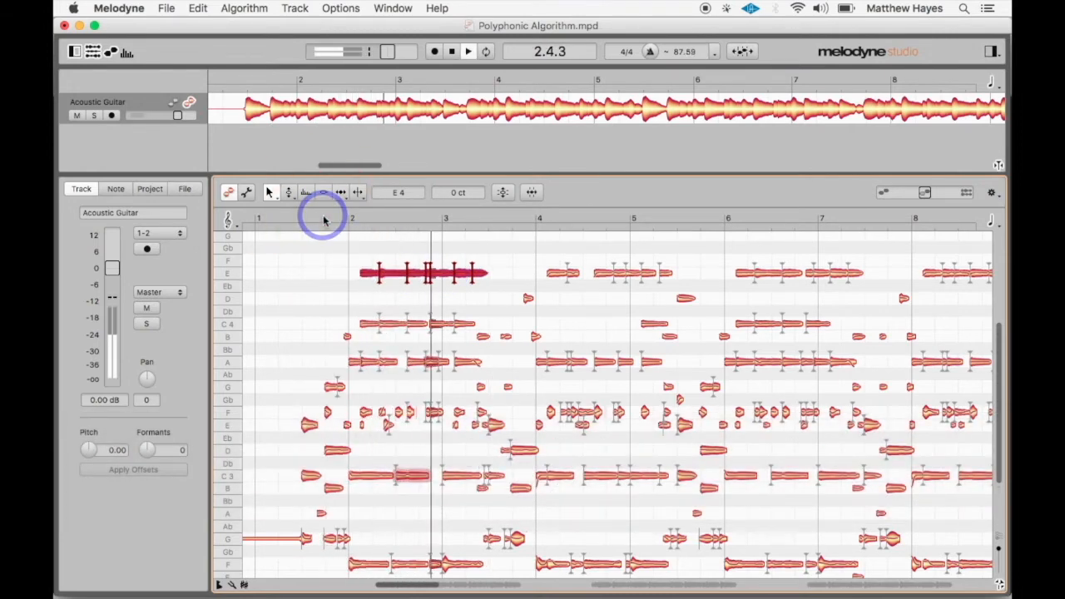
{"action": "key", "text": "space"}
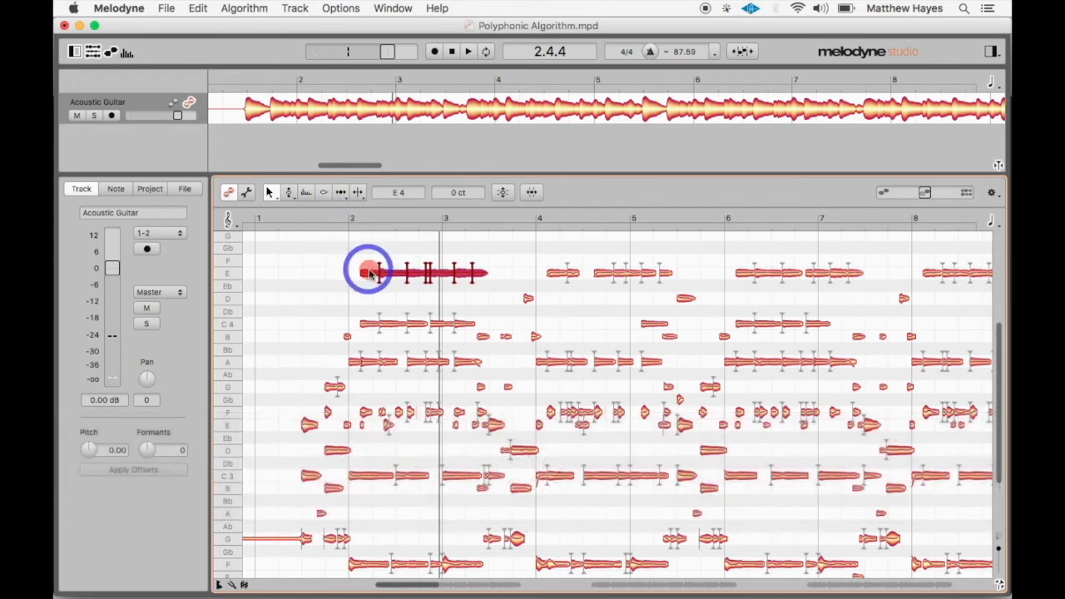
{"action": "left_click_drag", "start_coordinate": [377, 275], "coordinate": [377, 264]}
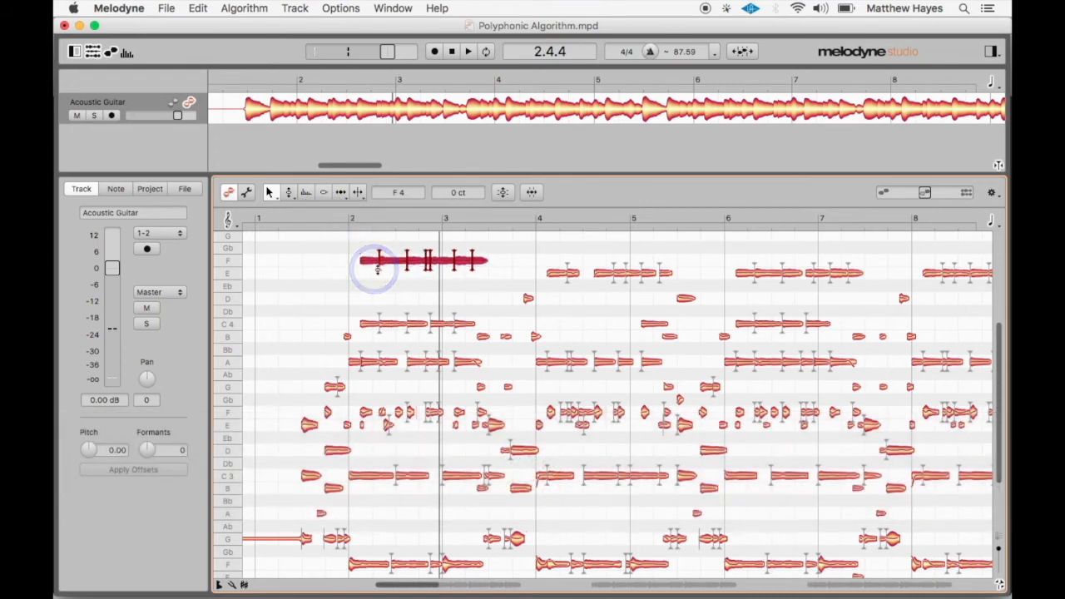
Audition the chord's new top F4 note in bar 2.
{"action": "left_click", "coordinate": [377, 264]}
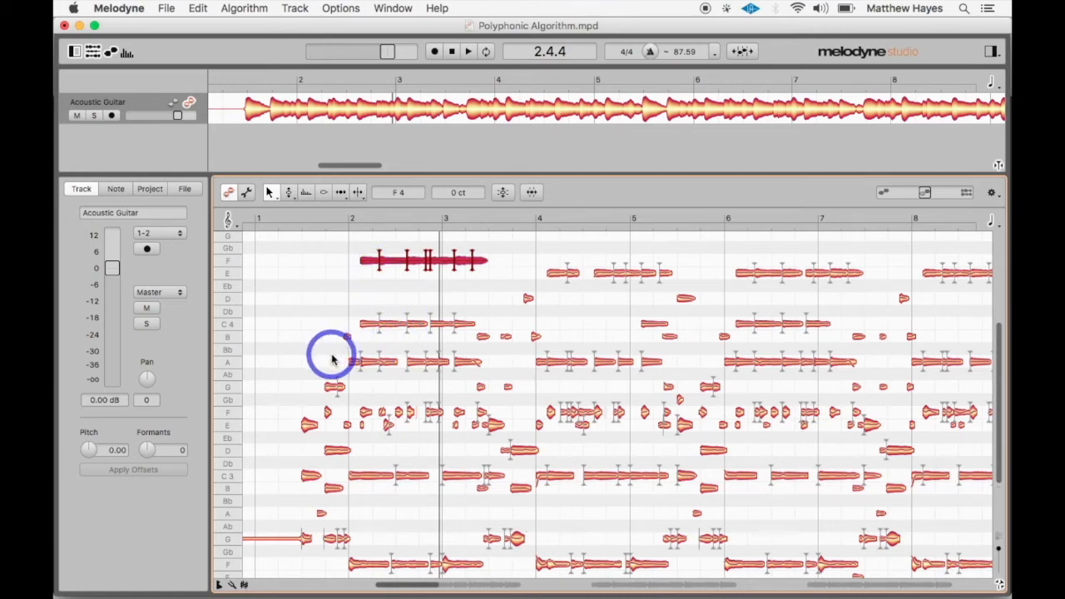
Lower the bar-2 A3 notes one semitone to Ab3 and play the chord from bar 1.
{"action": "left_click_drag", "start_coordinate": [331, 360], "coordinate": [475, 365]}
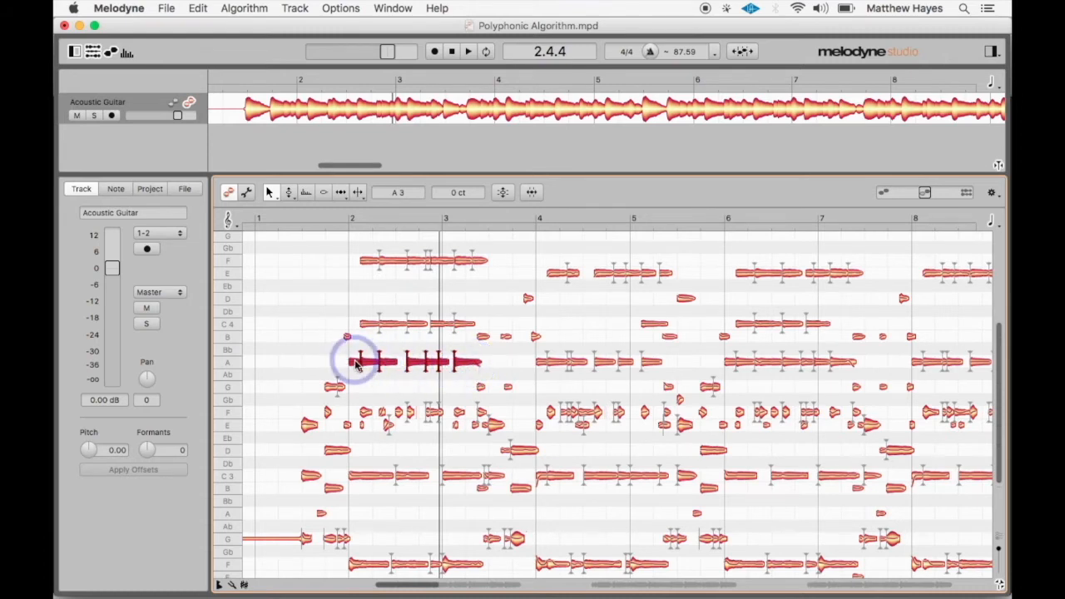
{"action": "left_click_drag", "start_coordinate": [357, 364], "coordinate": [359, 382]}
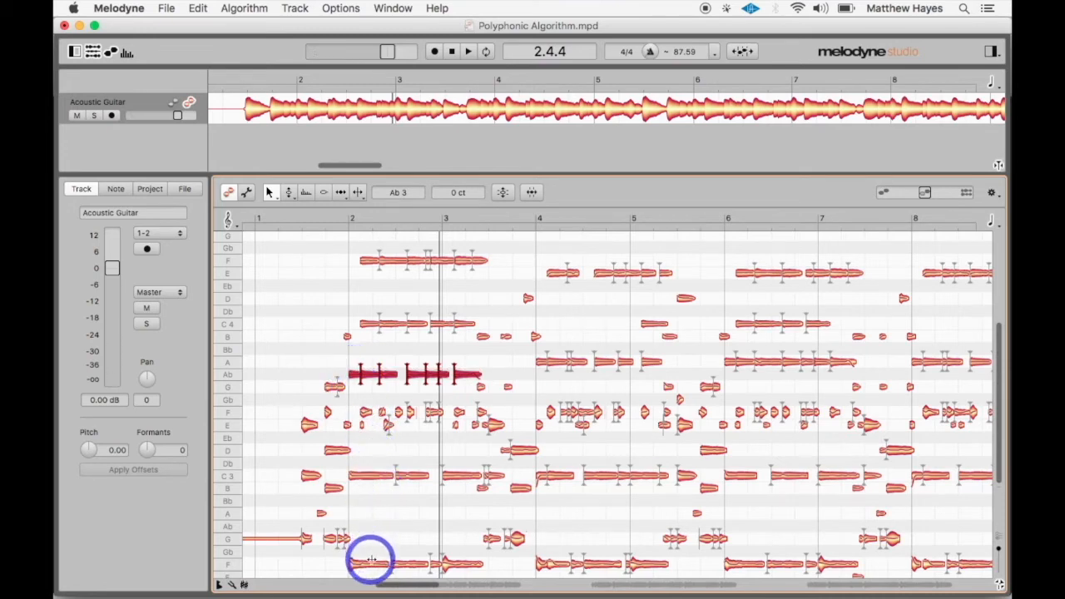
{"action": "double_click", "coordinate": [297, 223]}
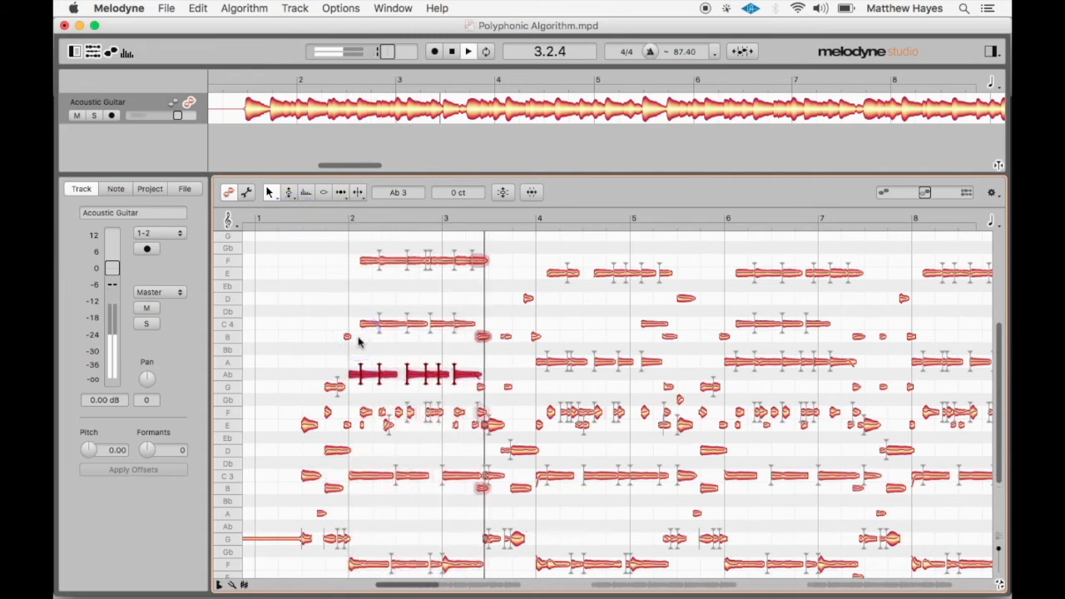
Stop playback after hearing the new F minor chord.
{"action": "key", "text": "space"}
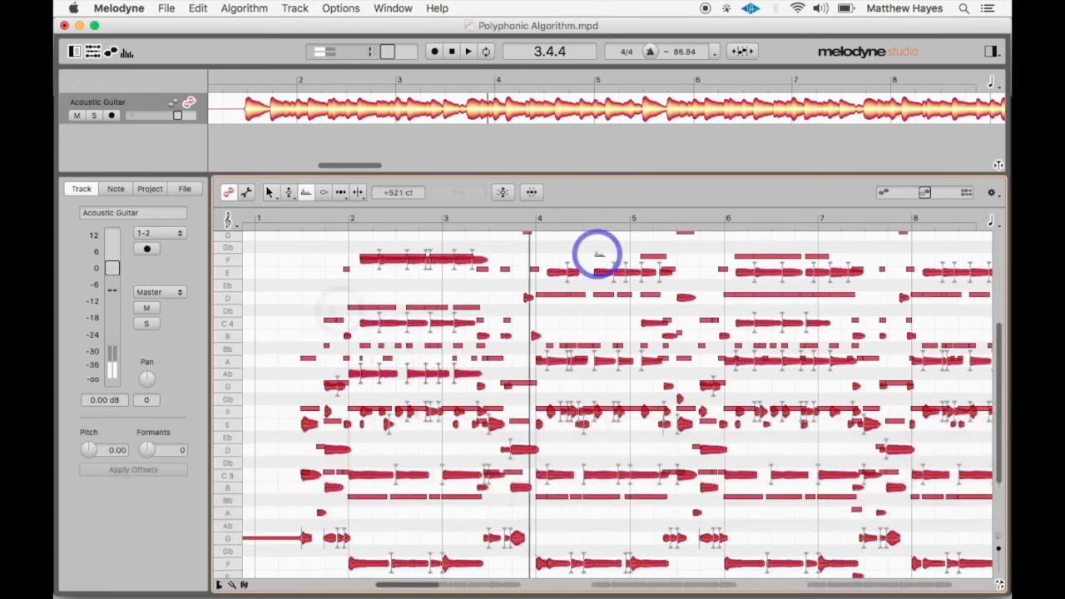